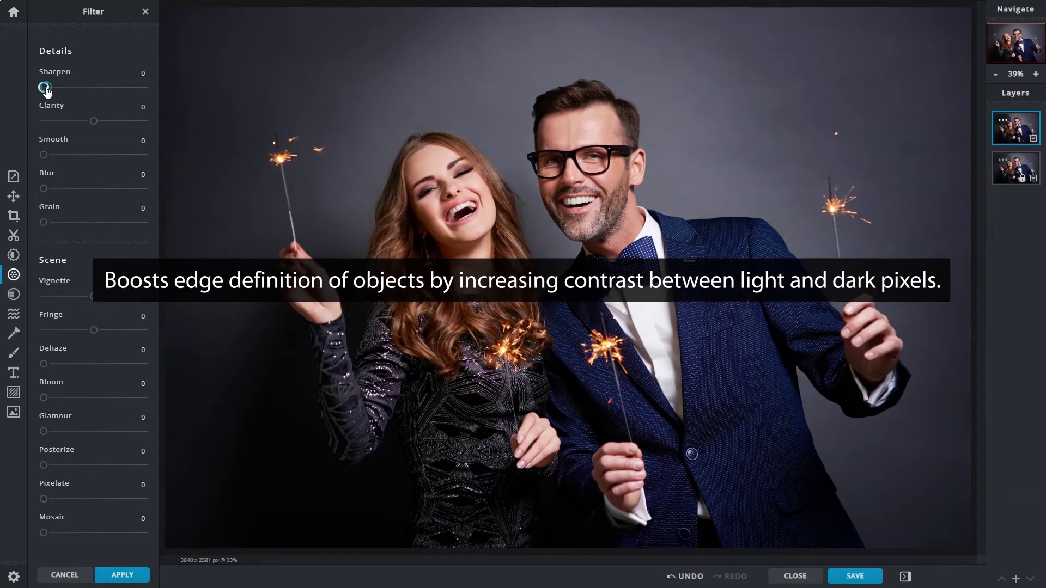
Step: Set Sharpen to 50 on the couple photo and compare it with the original
drag(47, 87, 94, 98)
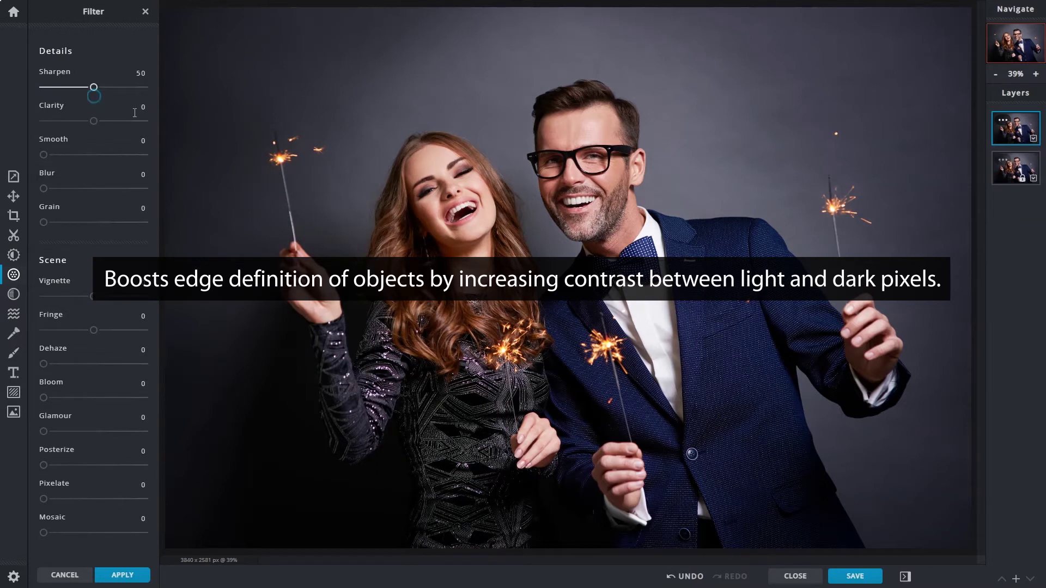
click(1034, 139)
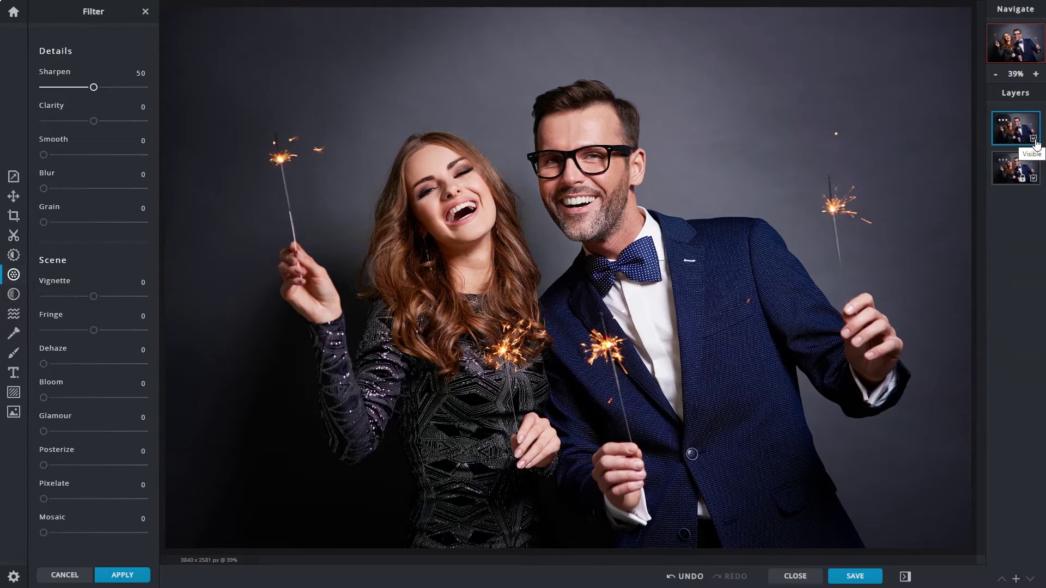
Step: Zoom in on the man's face and raise Sharpen from 50 to 87
scroll(797, 164, up, 5)
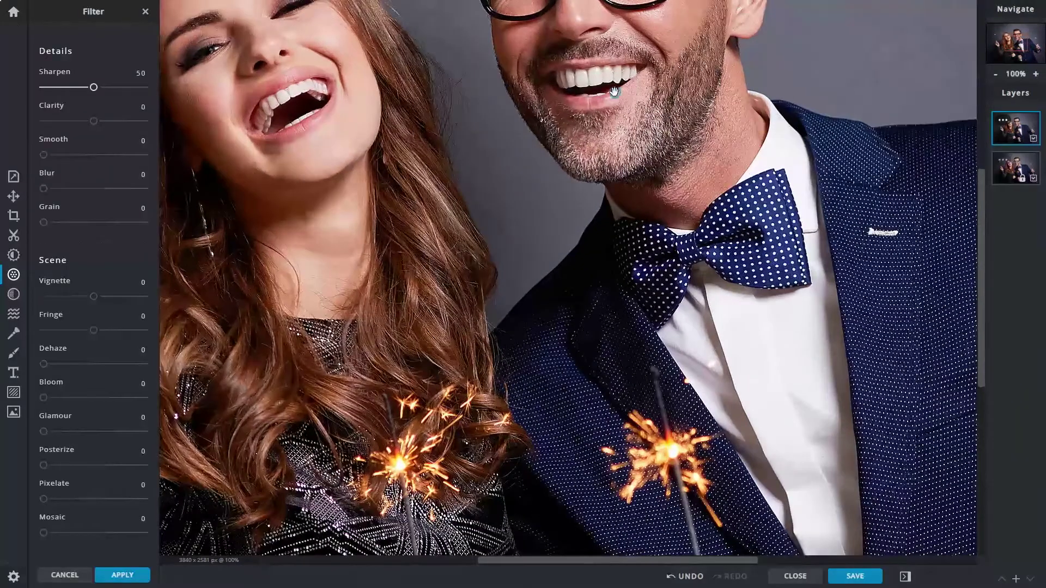
drag(614, 103, 553, 367)
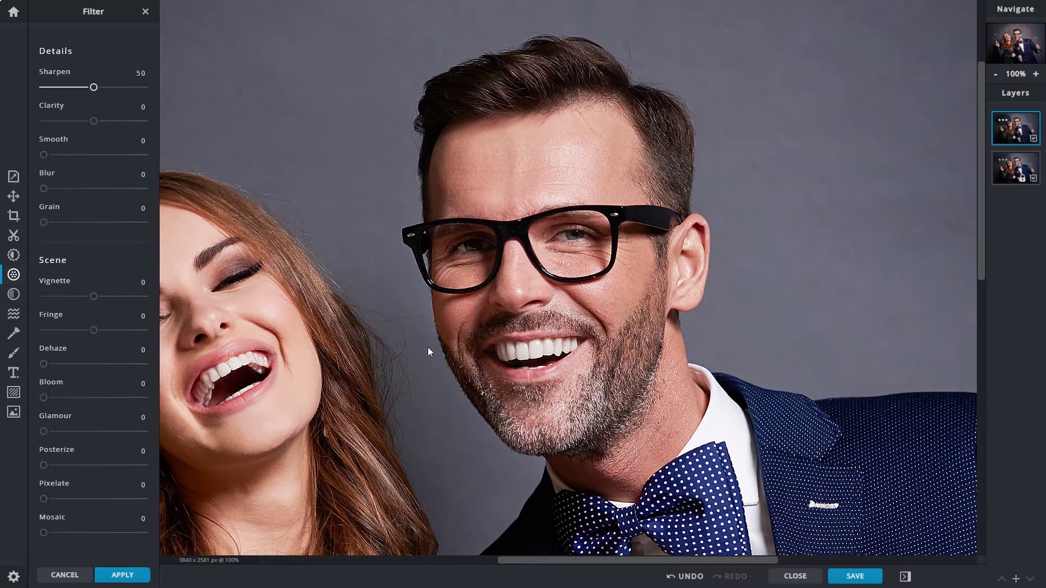
drag(99, 87, 136, 87)
mouse_move(1033, 145)
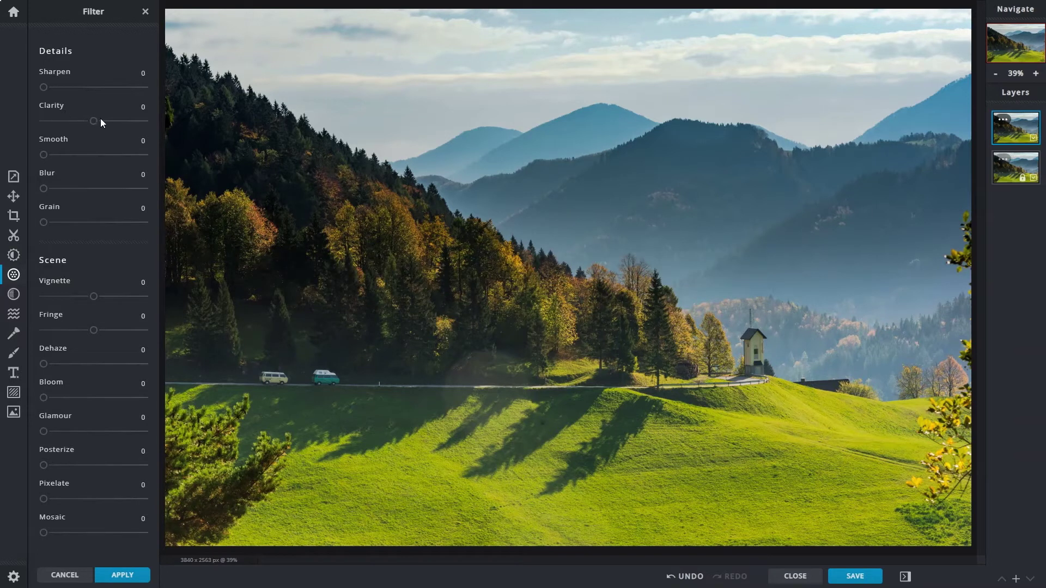
Step: Add clarity to the mountain landscape, then give the rooftops Clarity 90 and compare with the original
drag(94, 121, 129, 120)
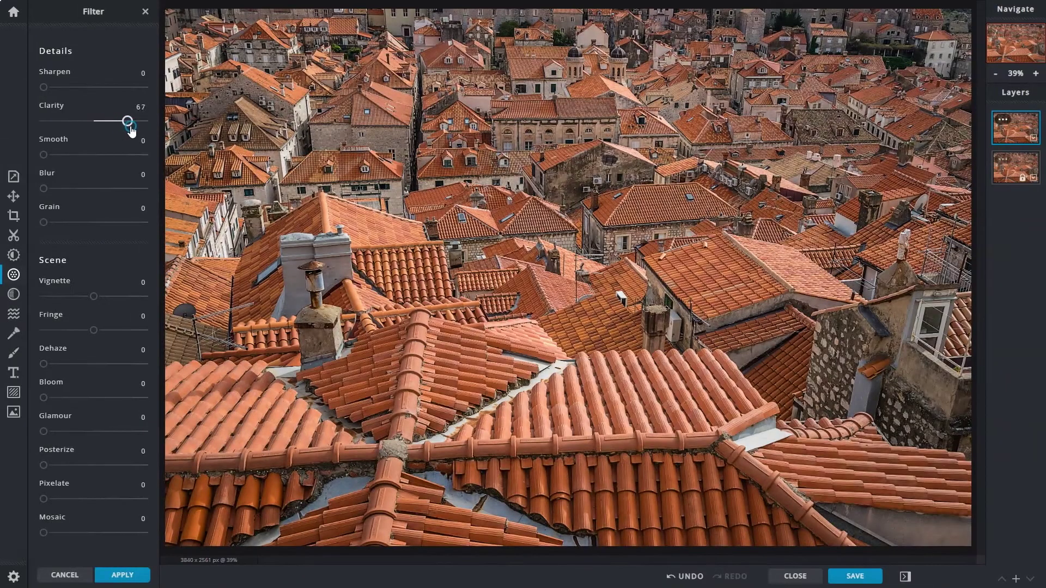
drag(131, 128, 141, 128)
click(1034, 140)
click(1034, 140)
click(1034, 140)
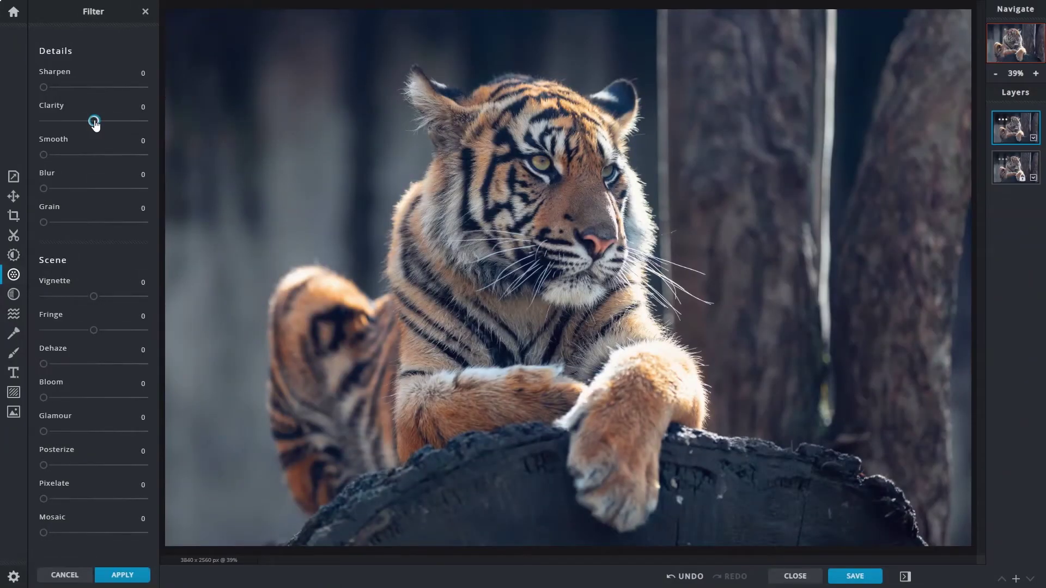
Step: Give the tiger photo Clarity 79 and compare it with the original
drag(95, 125, 134, 126)
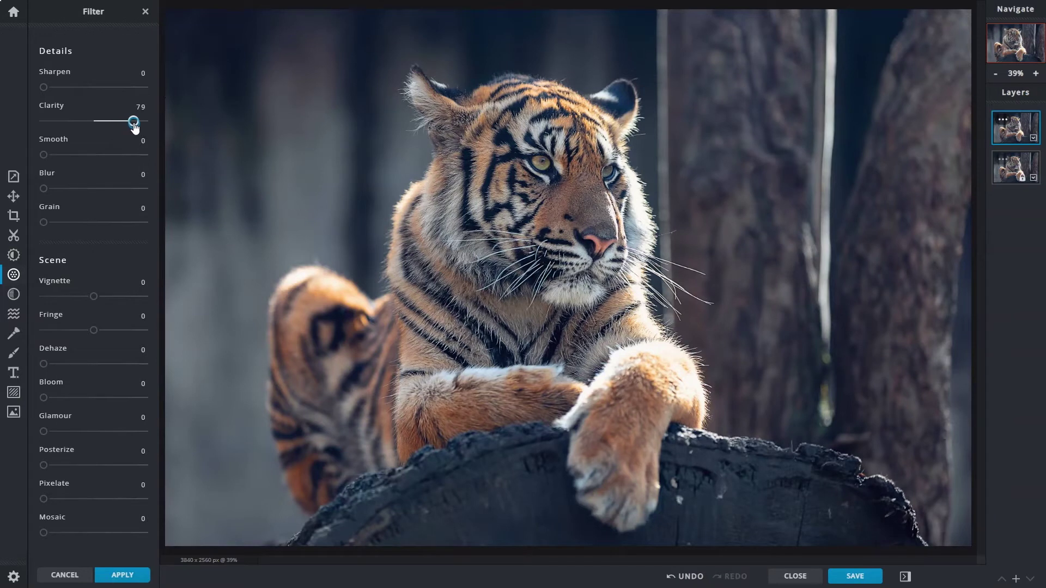
click(1034, 141)
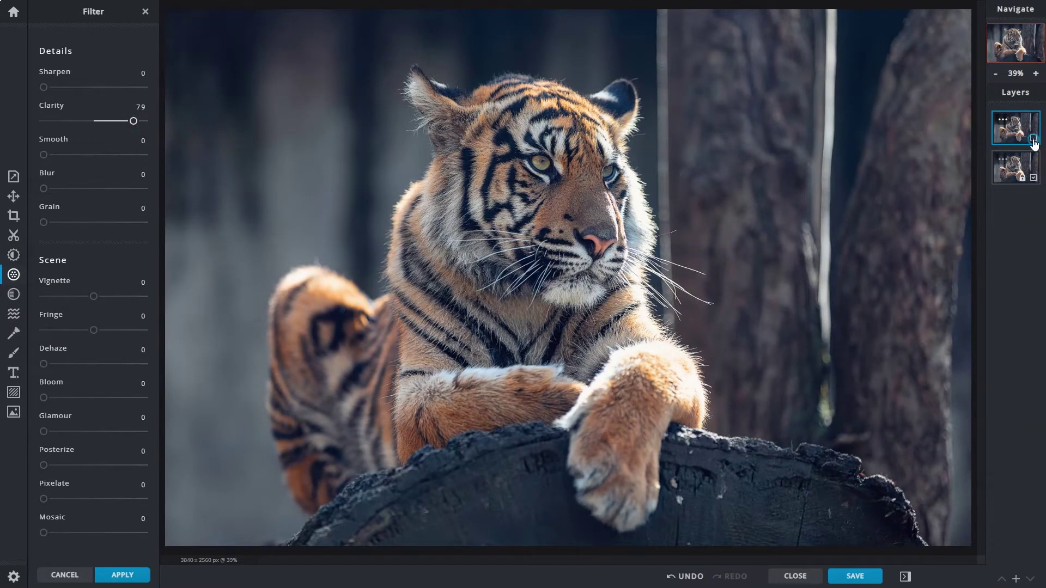
click(1034, 141)
click(1033, 140)
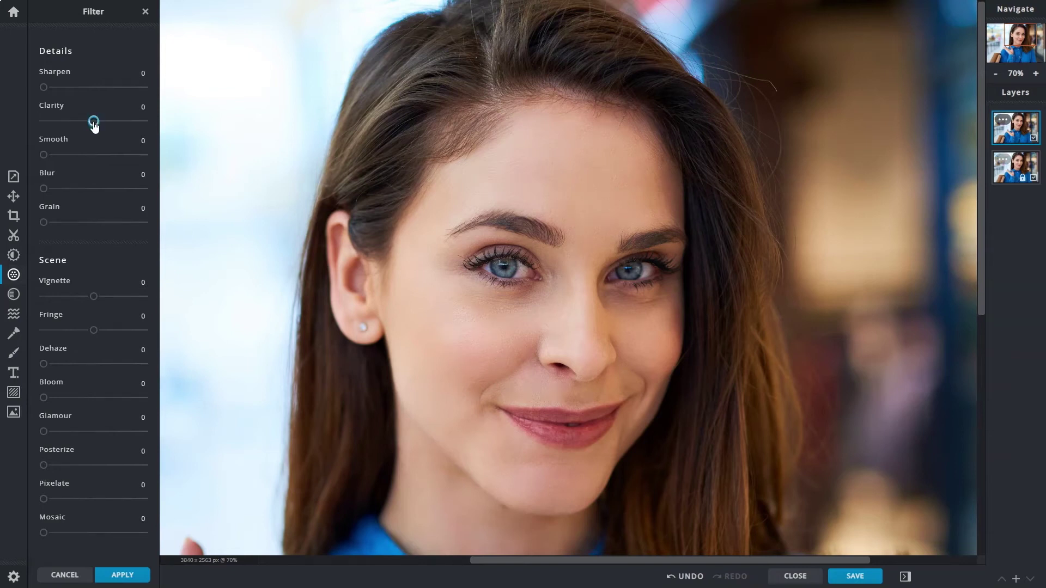
Step: Set Clarity to 85 on the woman's portrait and compare before and after
drag(94, 124, 138, 123)
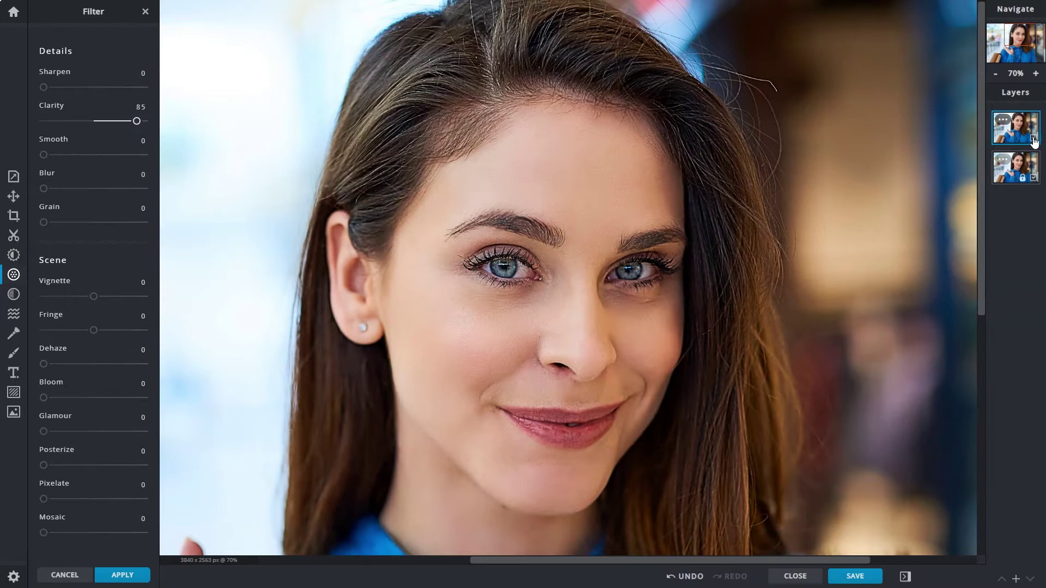
click(1034, 140)
click(1033, 140)
Step: Lower the portrait's Clarity to -52, then give the textured surface Smooth 75 and compare
drag(140, 126, 58, 119)
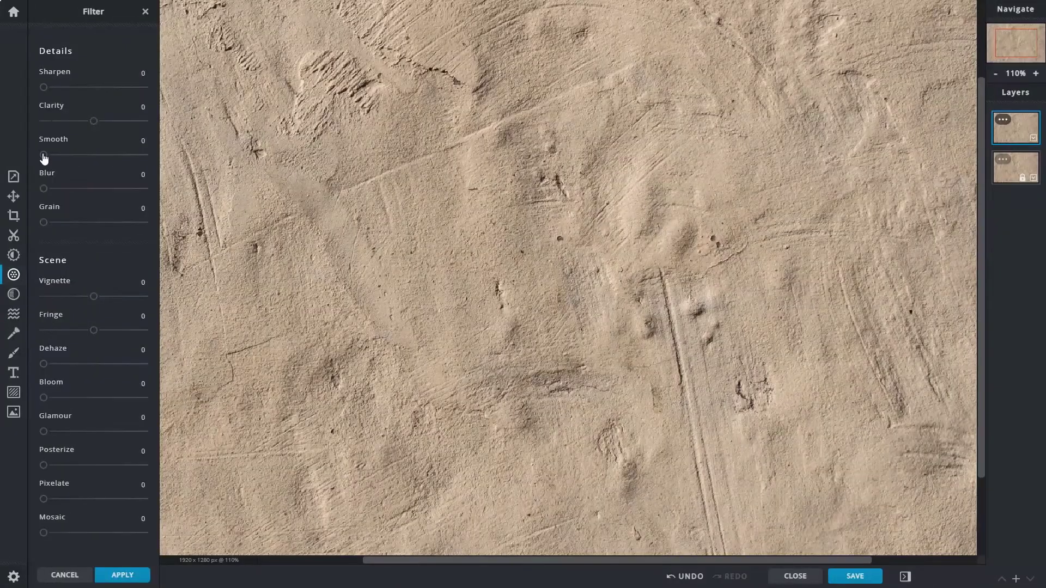
drag(43, 157, 135, 158)
click(1034, 142)
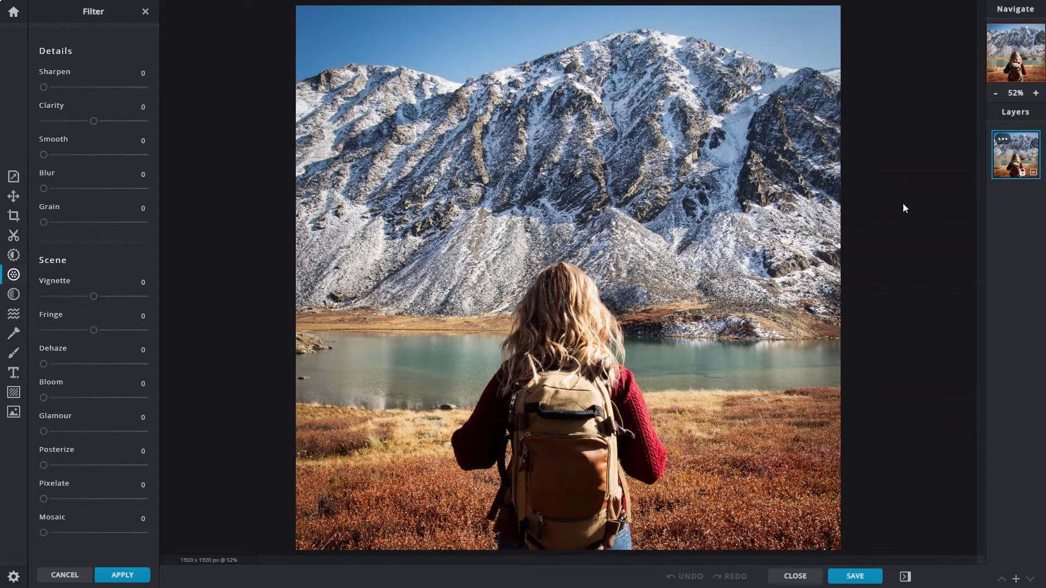
Step: Duplicate the hiker layer, AI-cut the hiker out on the copy, and check it with the background hidden
click(1002, 140)
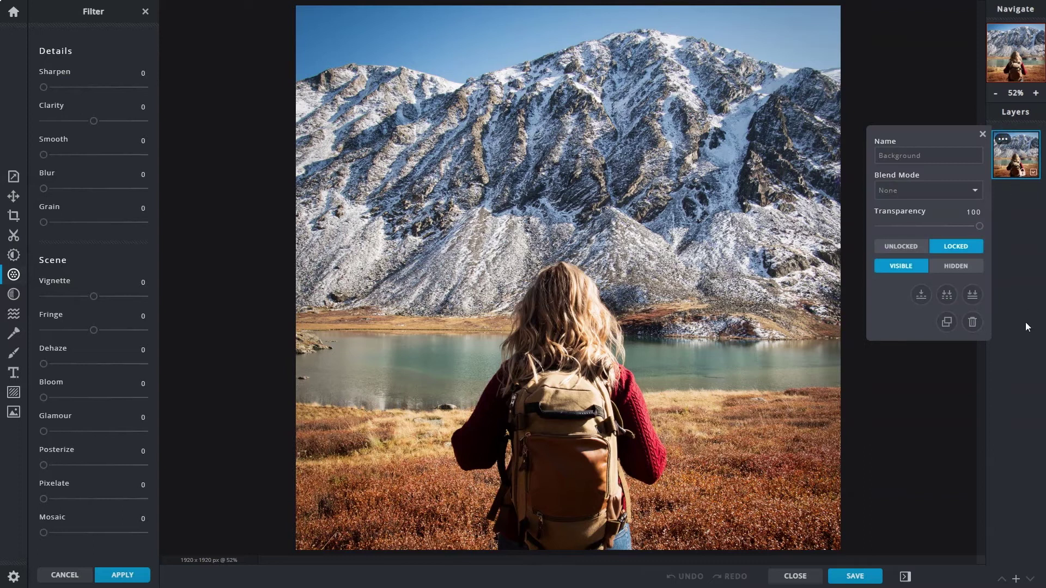
click(947, 322)
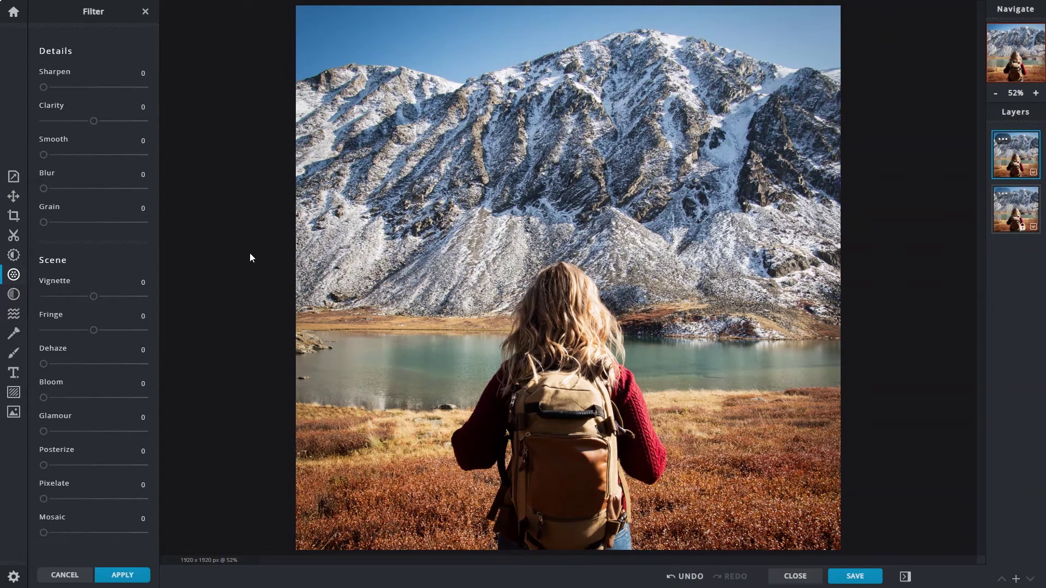
click(12, 238)
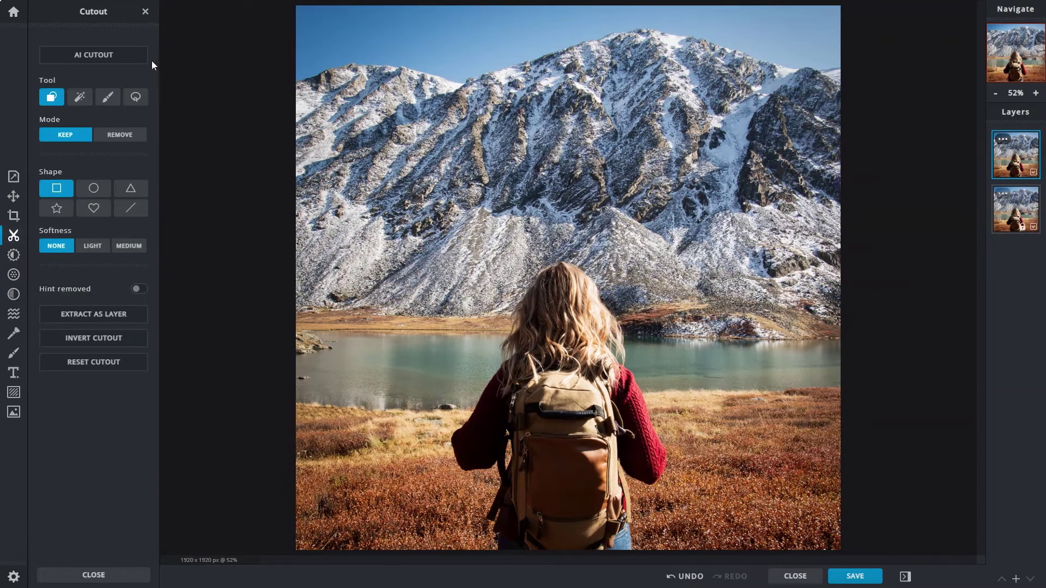
click(141, 58)
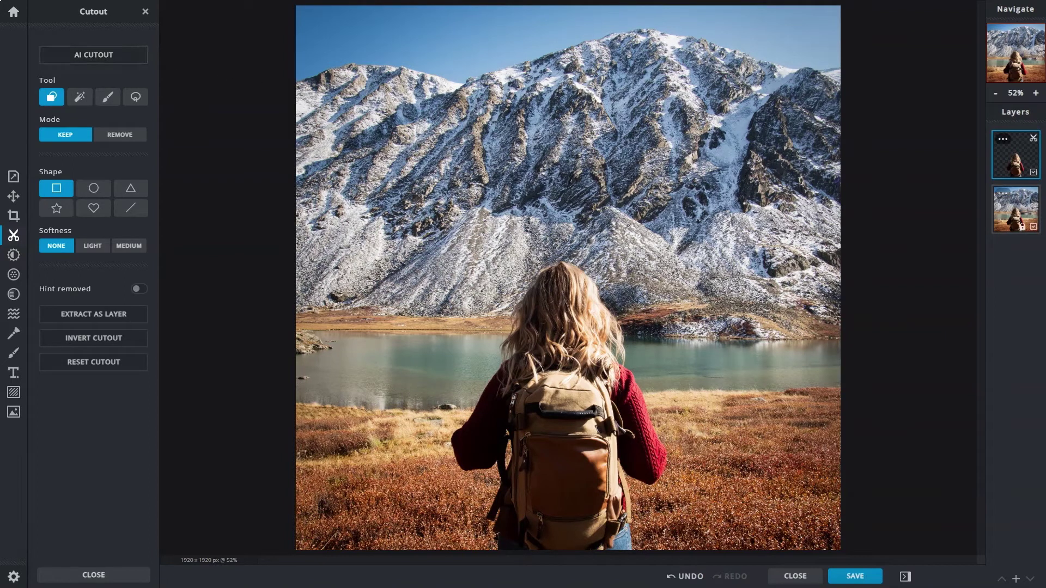
click(1034, 226)
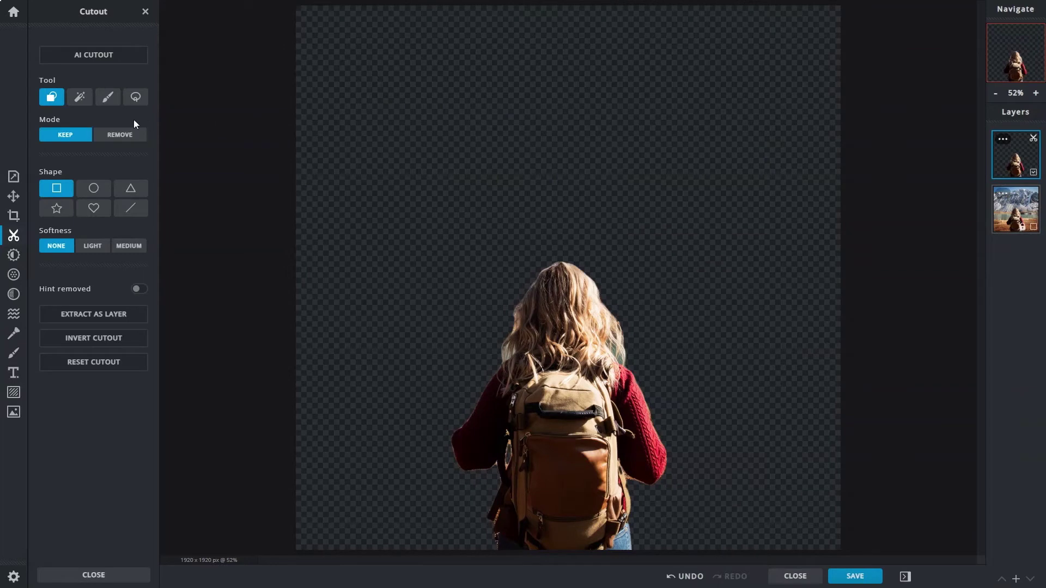
click(106, 101)
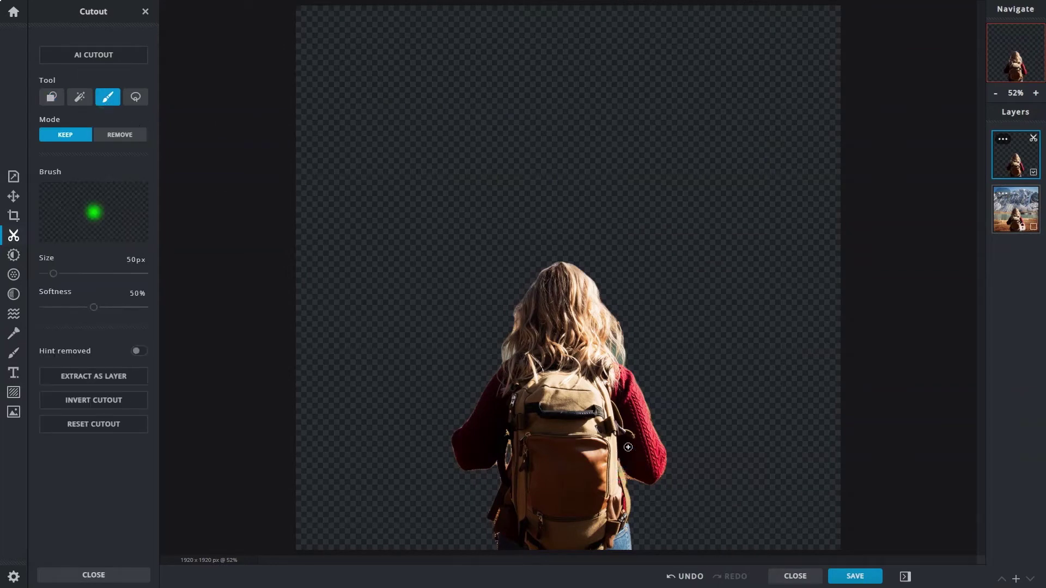
click(1032, 227)
Step: Select the background layer and apply a Blur of 25 to the mountain-lake photo
click(1023, 214)
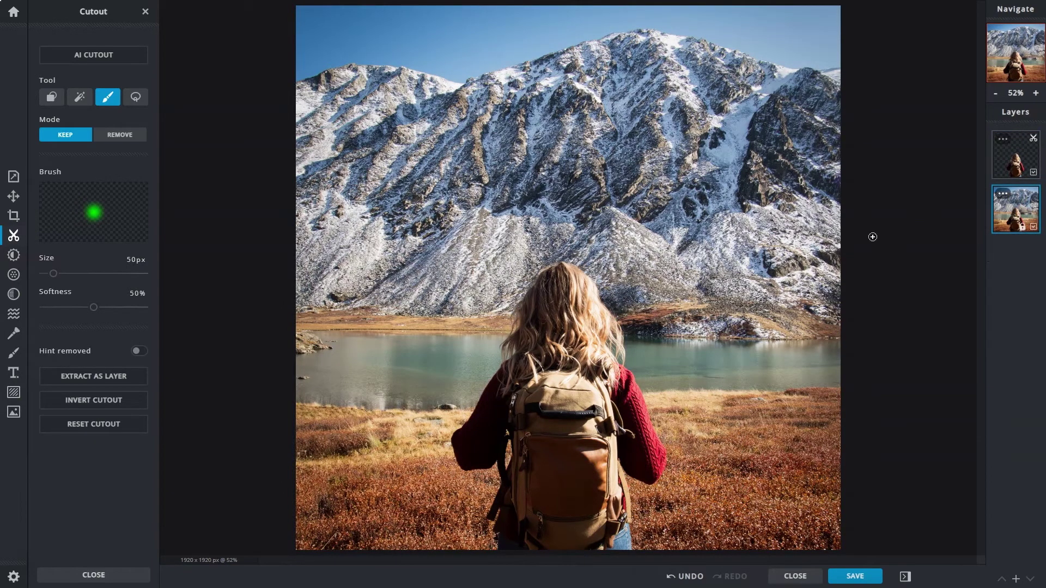
click(14, 274)
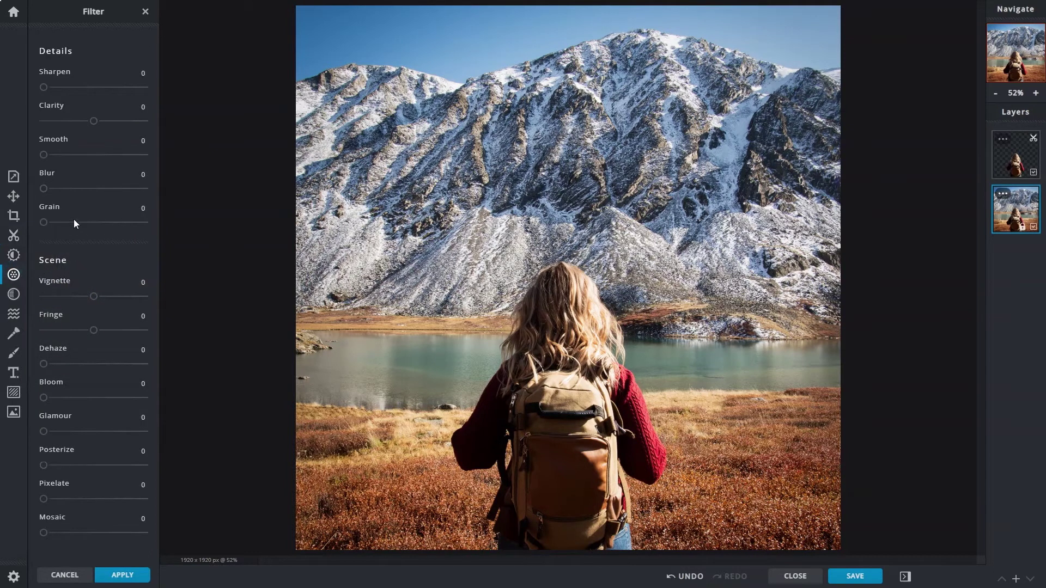
drag(44, 193, 69, 197)
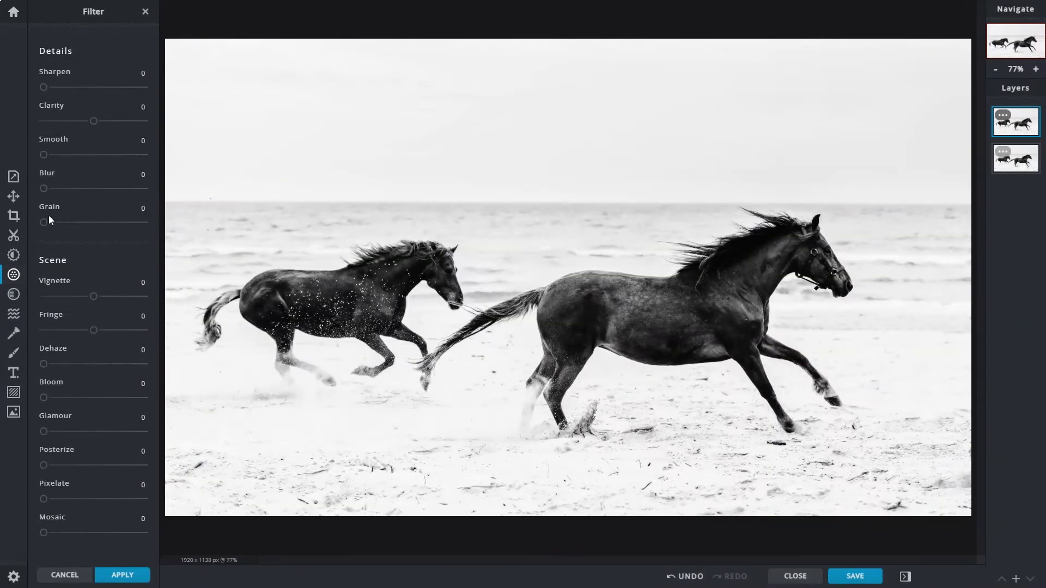
Step: Add a slight amount of Grain to the galloping horses photo
drag(43, 222, 128, 228)
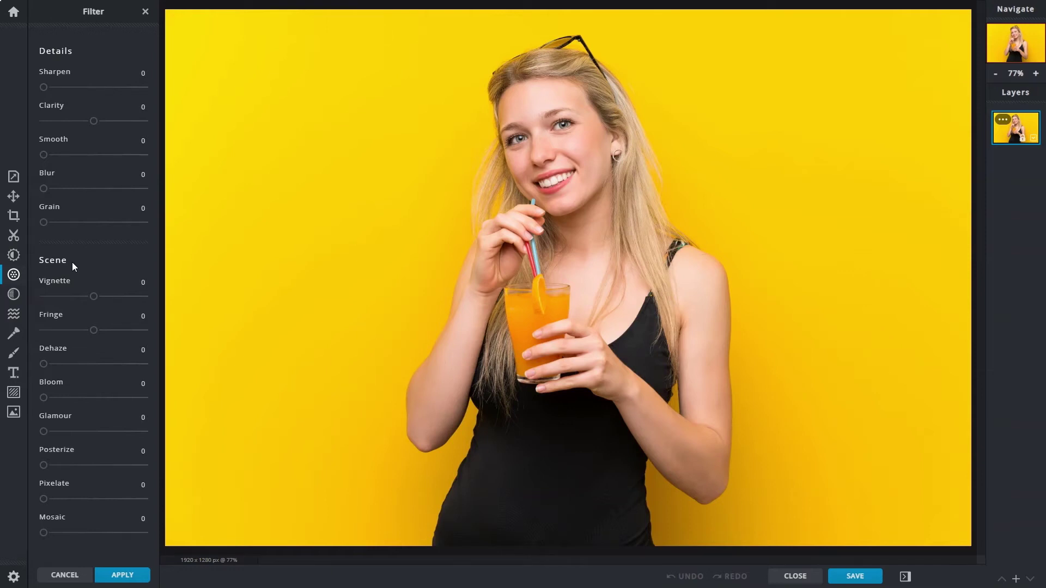
Step: Try a Vignette of 71 and reset it to 0, then set Fringe to 28 on the portrait
drag(93, 299, 130, 303)
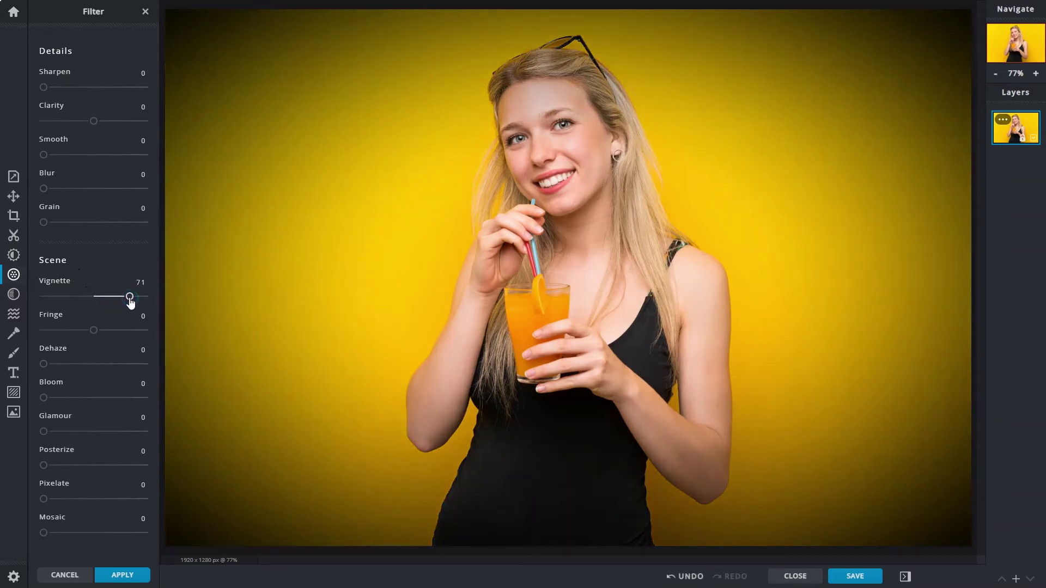
double_click(130, 298)
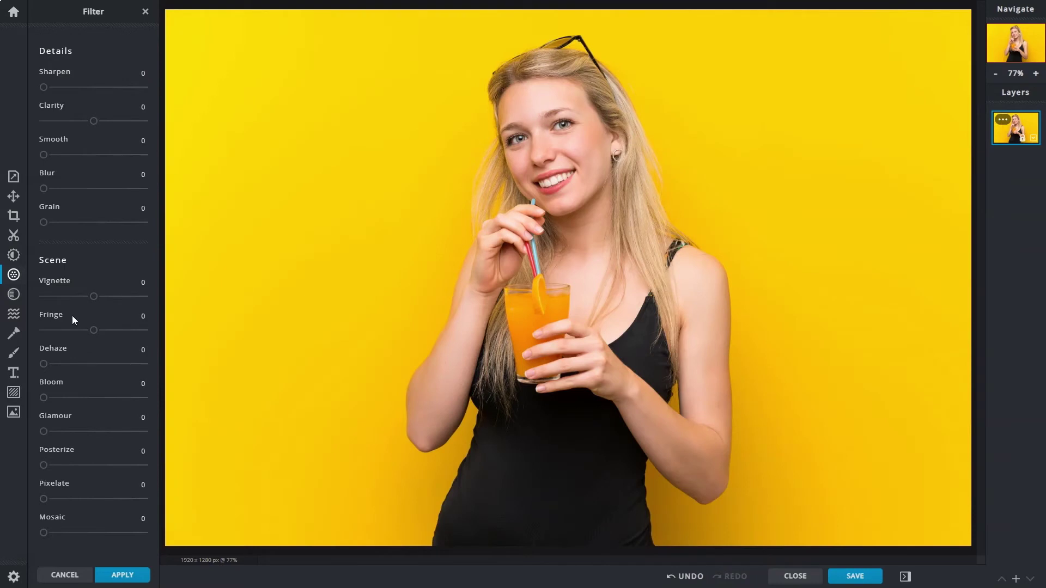
mouse_move(94, 331)
mouse_down()
mouse_move(118, 331)
mouse_move(70, 329)
mouse_move(108, 333)
mouse_up()
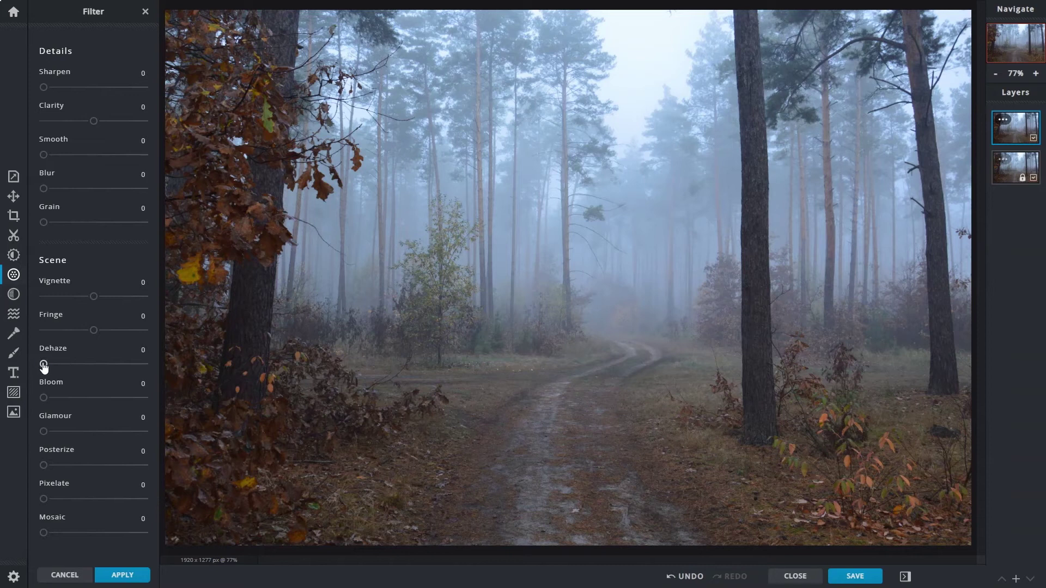
Step: Set Dehaze to 49 on the foggy forest path and compare it with the original
drag(44, 364, 94, 372)
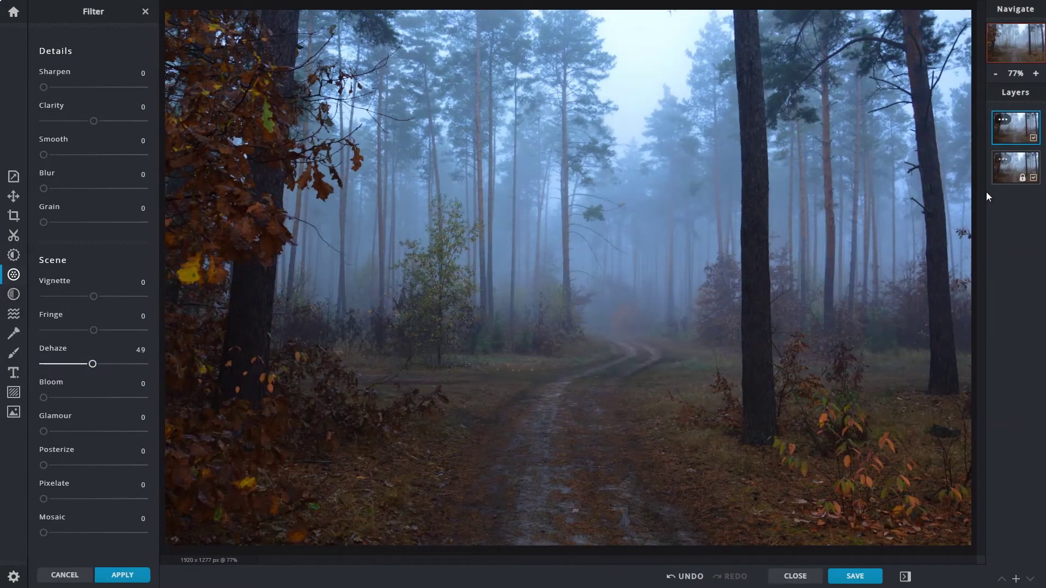
click(1033, 138)
click(1033, 138)
click(1033, 138)
click(1034, 139)
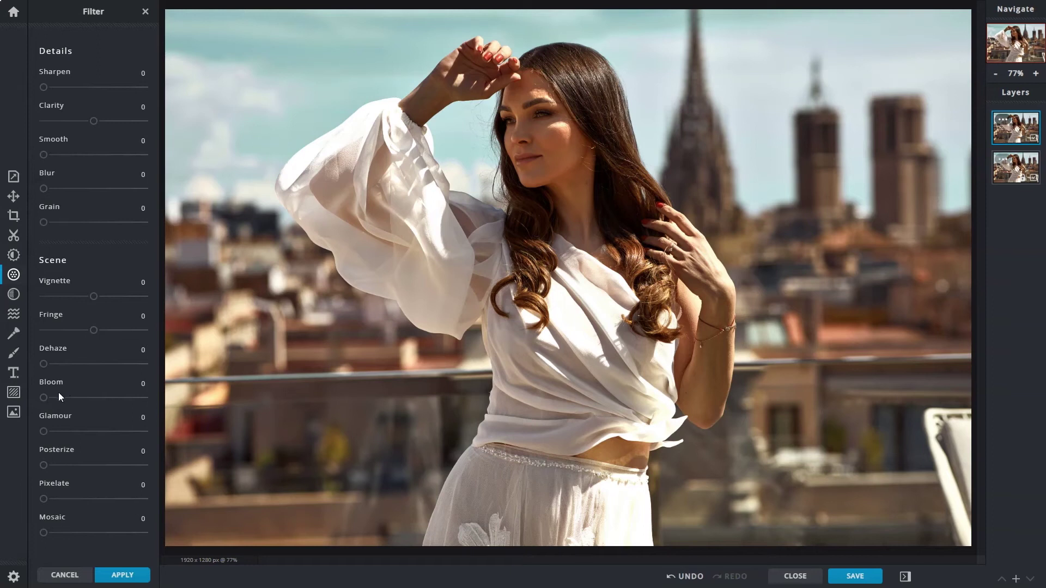
Step: Add a Bloom glow to the rooftop portrait and compare it with the original
drag(46, 401, 84, 405)
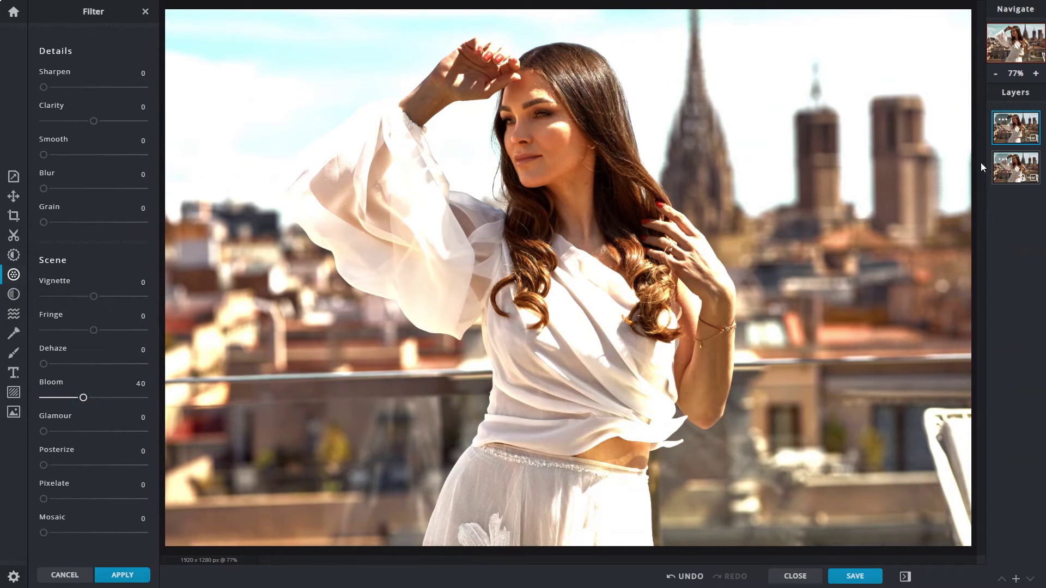
click(1033, 140)
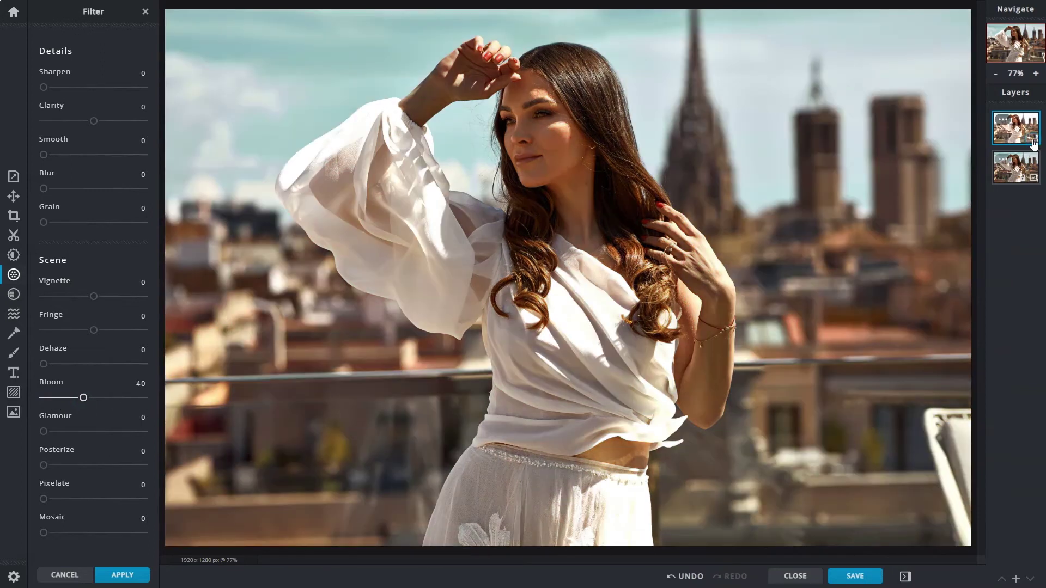
click(1033, 140)
click(1033, 142)
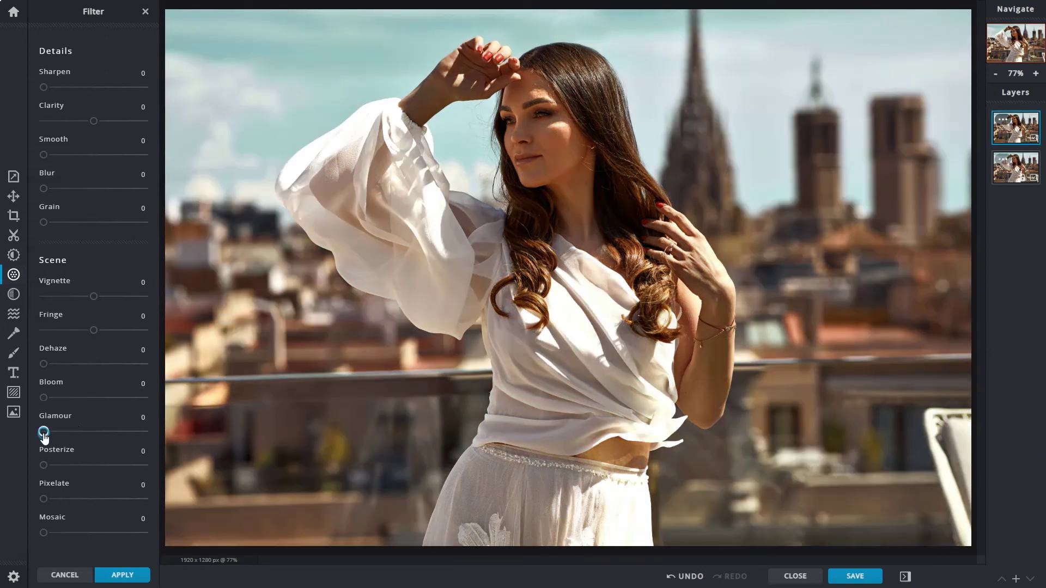
Step: Apply Glamour 67 to the portrait, toggling the layer to compare with the original
drag(43, 431, 112, 441)
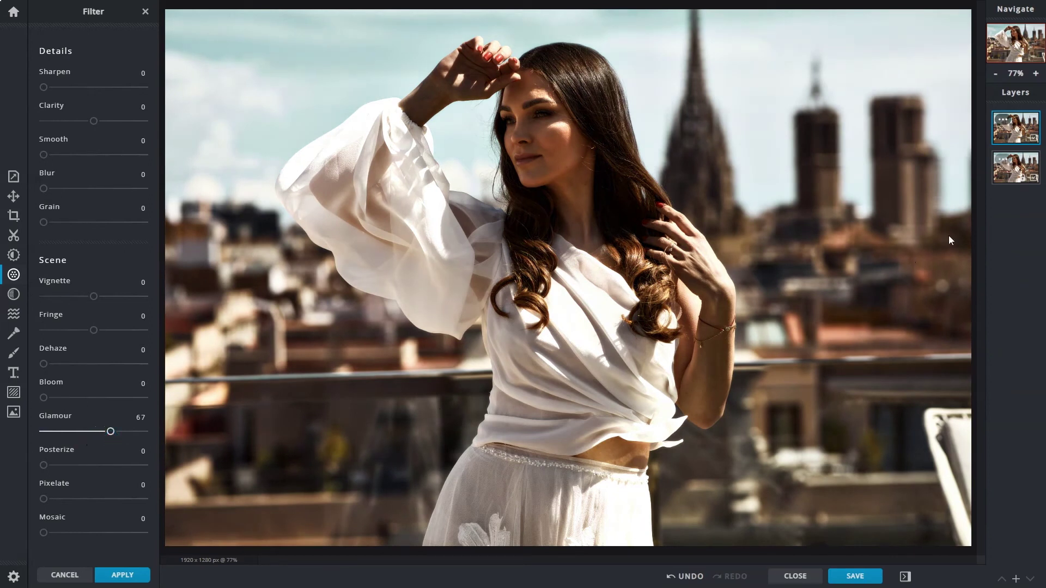
click(1034, 140)
click(1034, 142)
click(1034, 141)
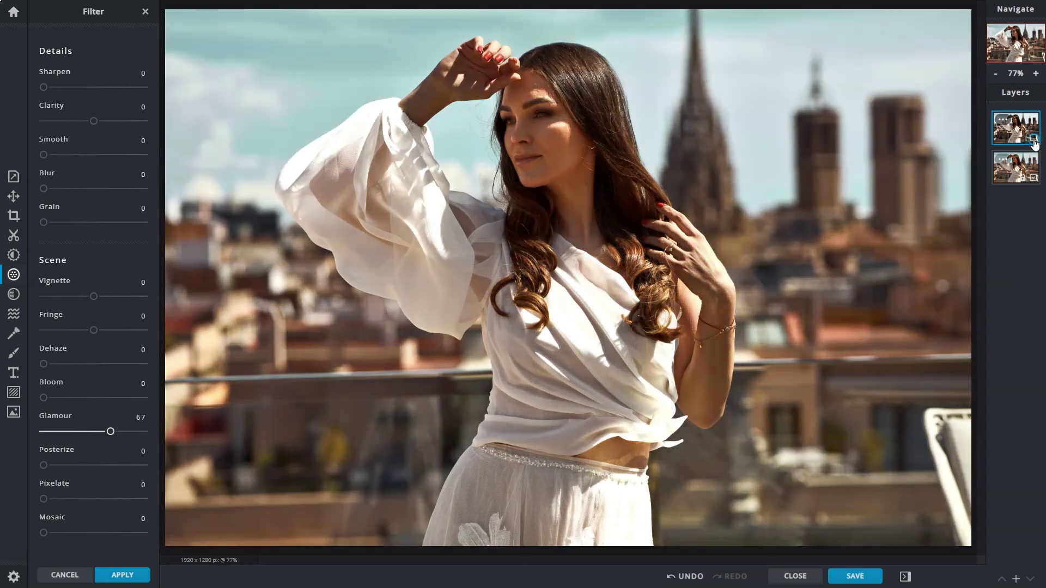
click(1034, 141)
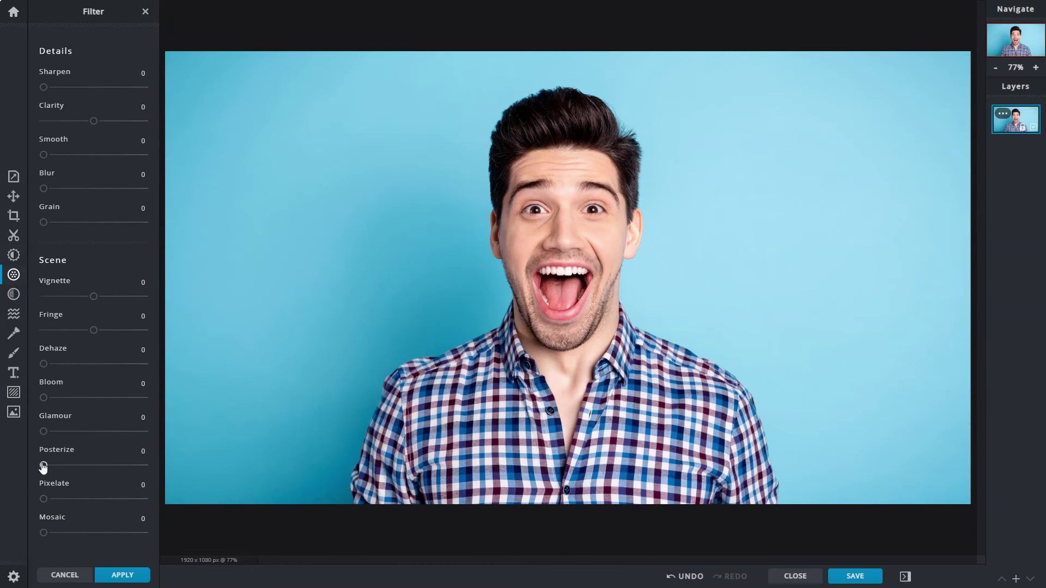
mouse_move(43, 465)
mouse_down()
mouse_move(129, 466)
mouse_move(55, 469)
mouse_up()
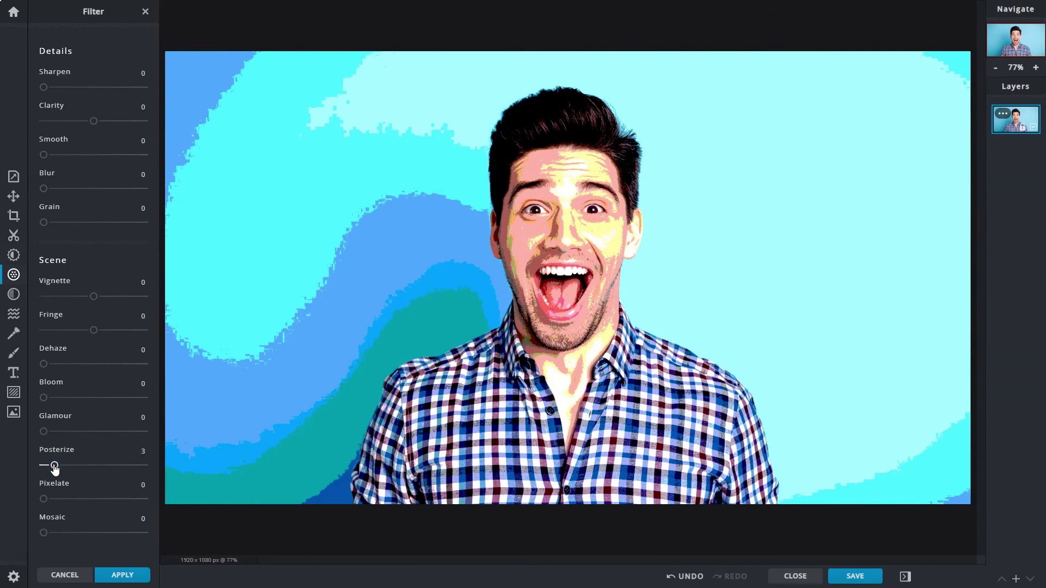
drag(54, 469, 44, 467)
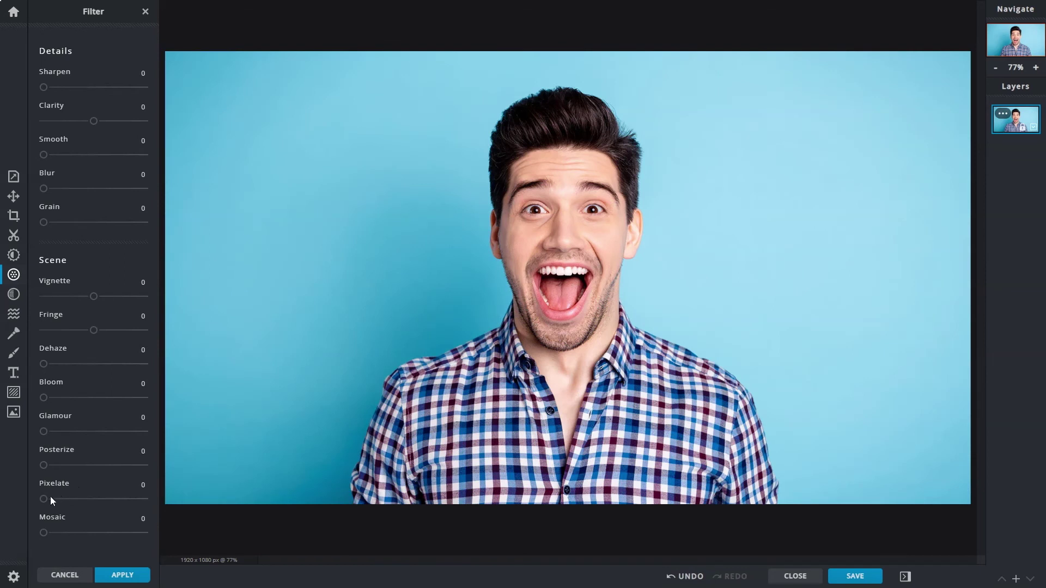
mouse_move(46, 501)
mouse_down()
mouse_move(126, 503)
mouse_move(65, 505)
mouse_up()
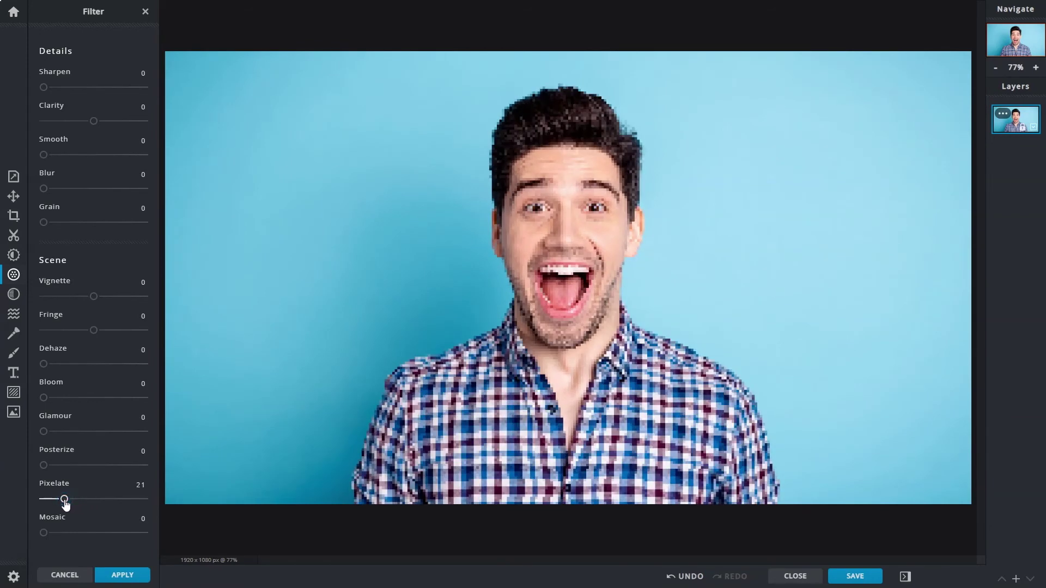
drag(43, 467, 71, 471)
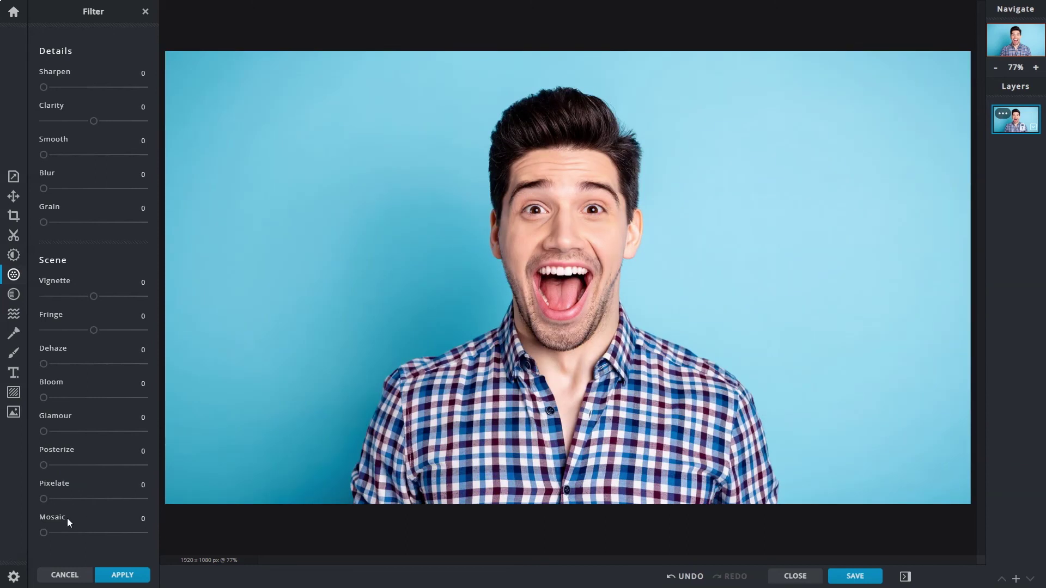
Step: Raise the Filter panel's Mosaic slider to 41, breaking the surprised man into triangular tiles
drag(44, 533, 86, 542)
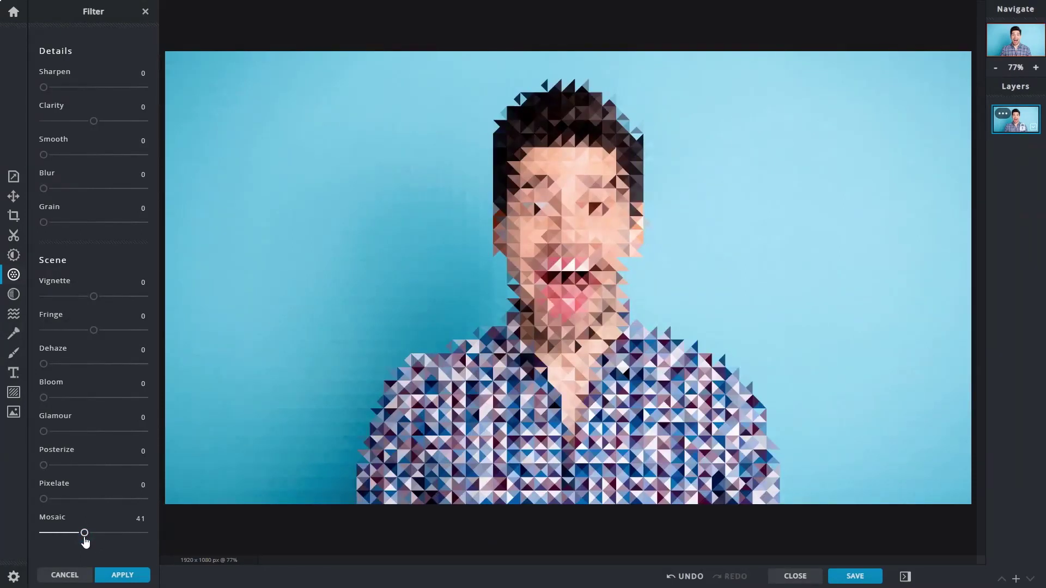